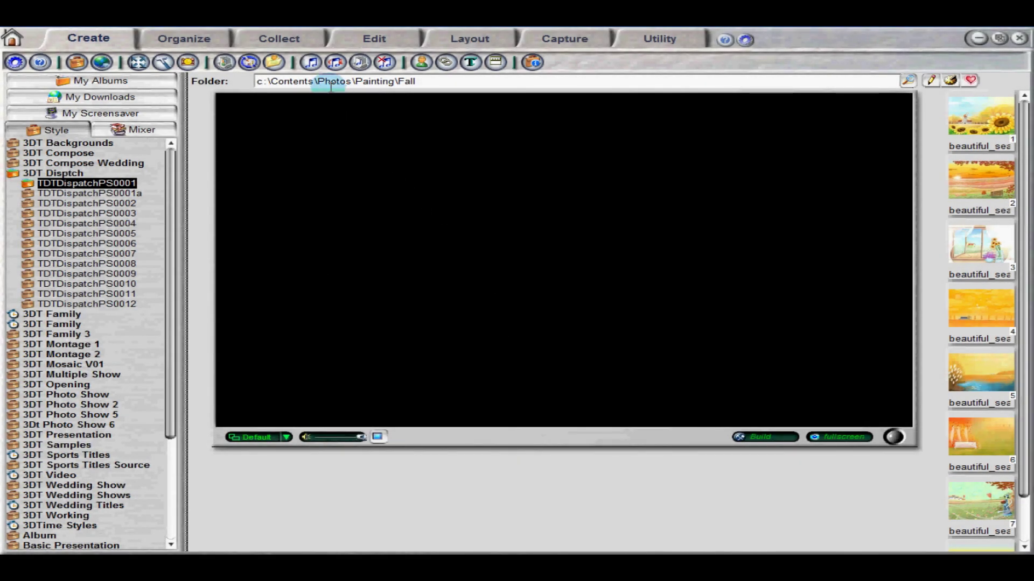
- Add MyOldNeibourPiano.mp3, then TenderThoughts_Piano.mp3, as the two Music playlist tracks
click(311, 62)
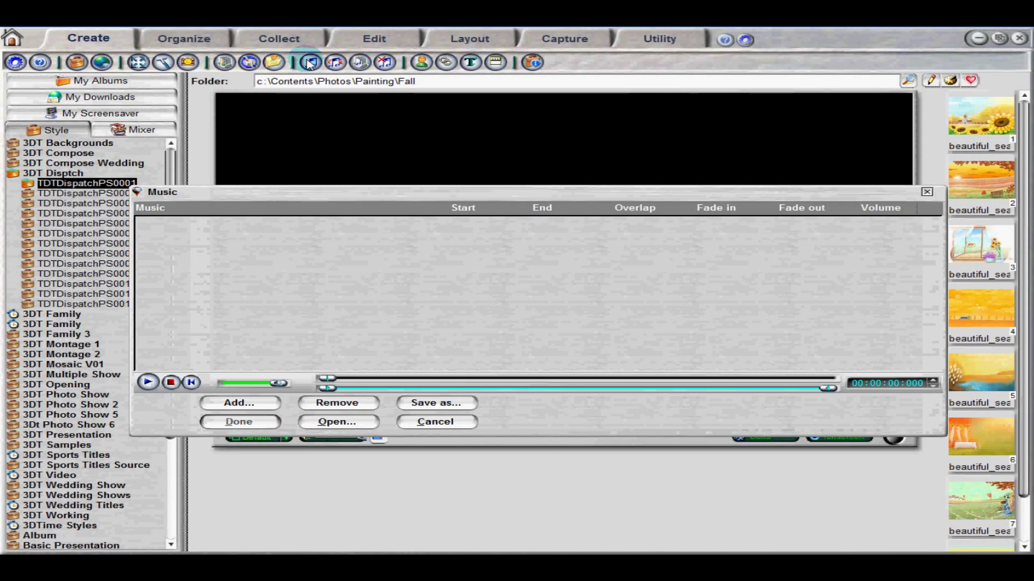
click(240, 403)
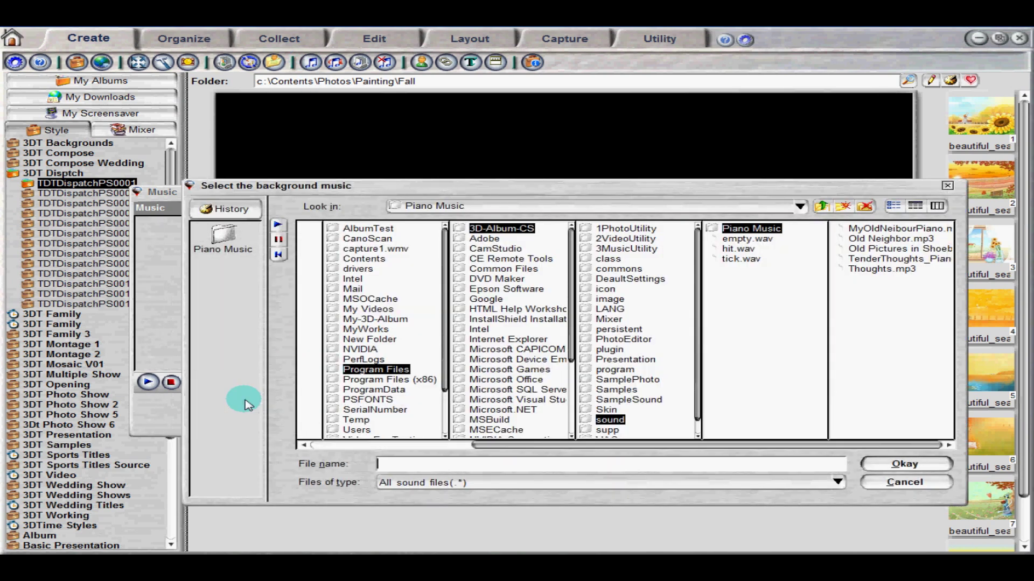
click(894, 233)
click(885, 467)
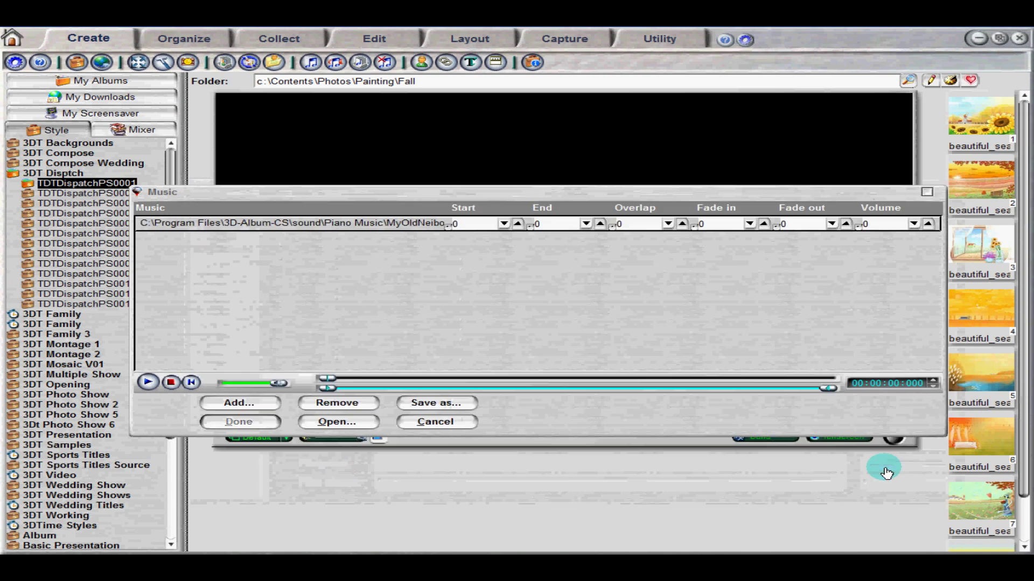
click(231, 408)
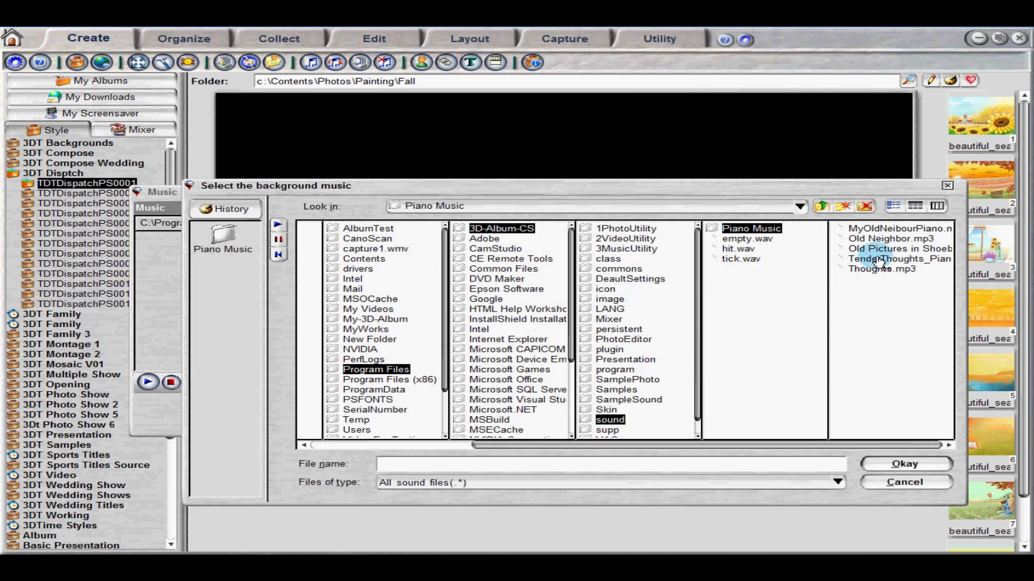
click(879, 261)
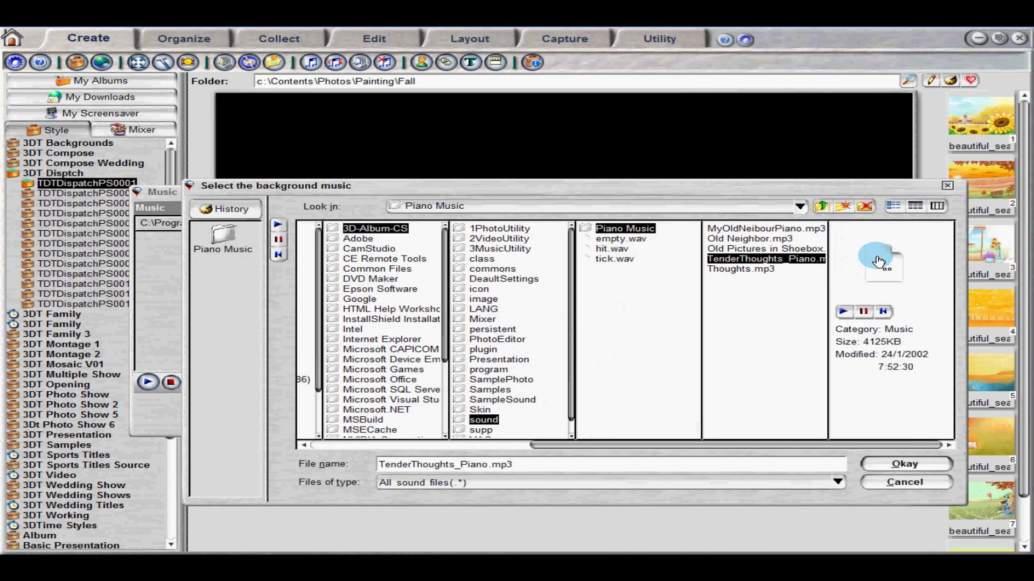
click(891, 465)
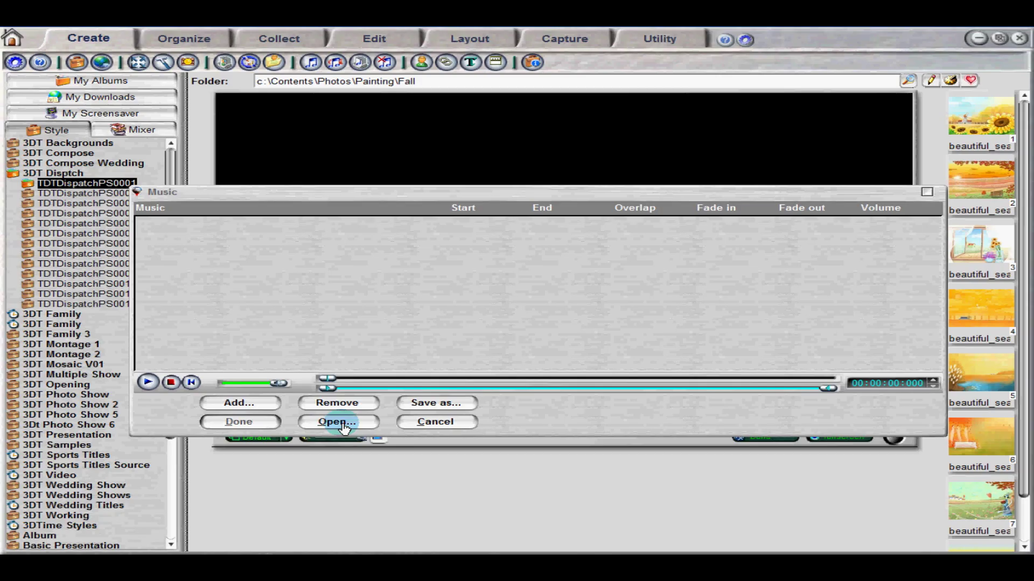
- Browse to the saved MyPlayList3.vspc playlist file and close the picker
click(338, 422)
click(753, 238)
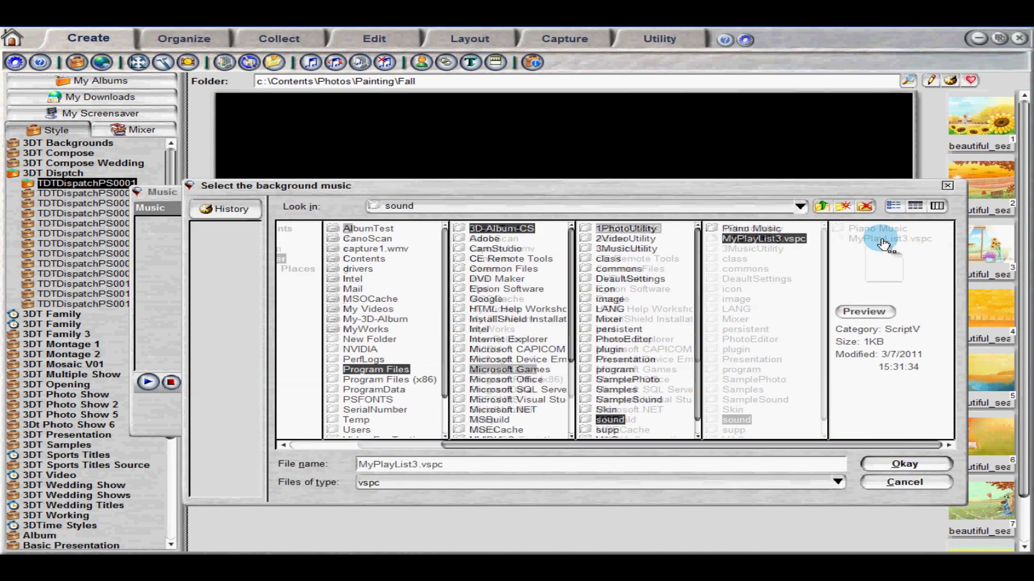
click(894, 464)
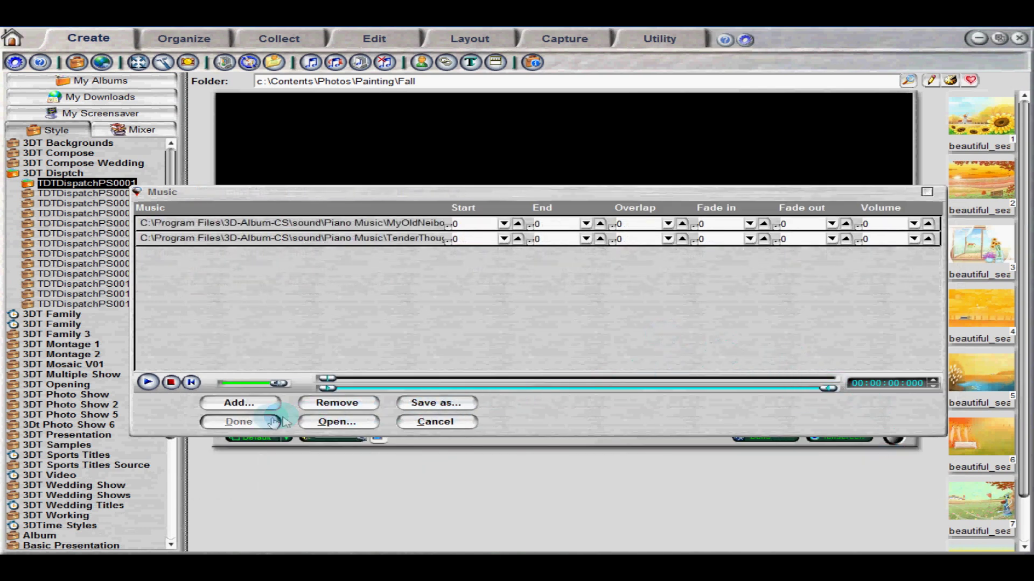
- Store the two-track playlist in Documents as Playlist.vspc and exit the Music dialog
click(251, 424)
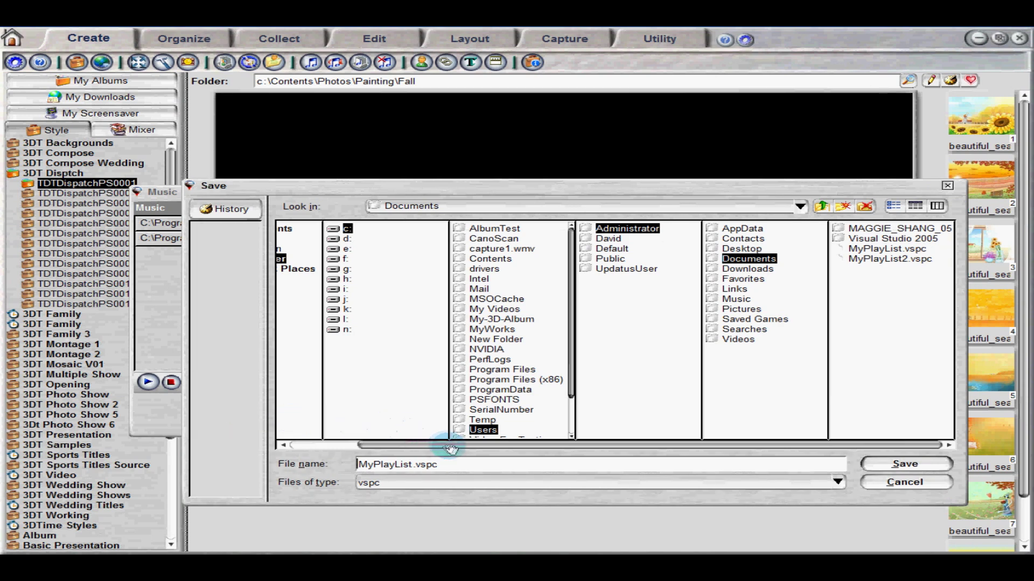
drag(413, 464, 328, 471)
text(F)
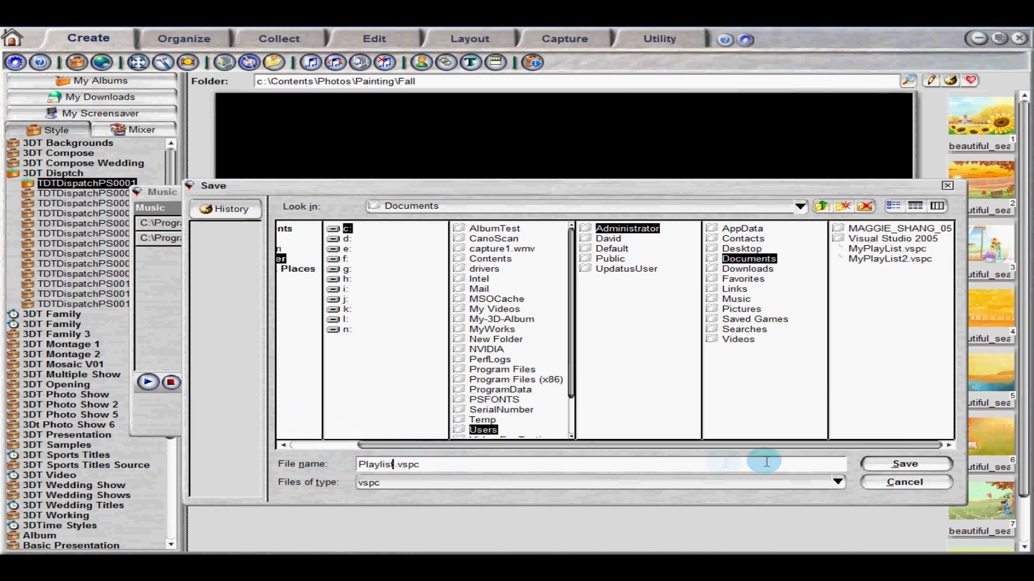
click(886, 462)
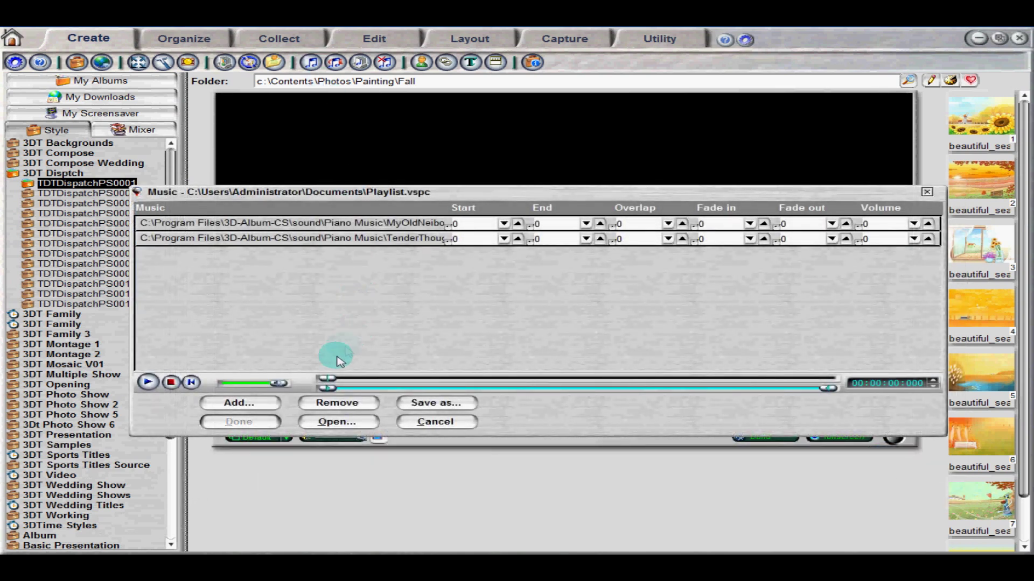
click(242, 423)
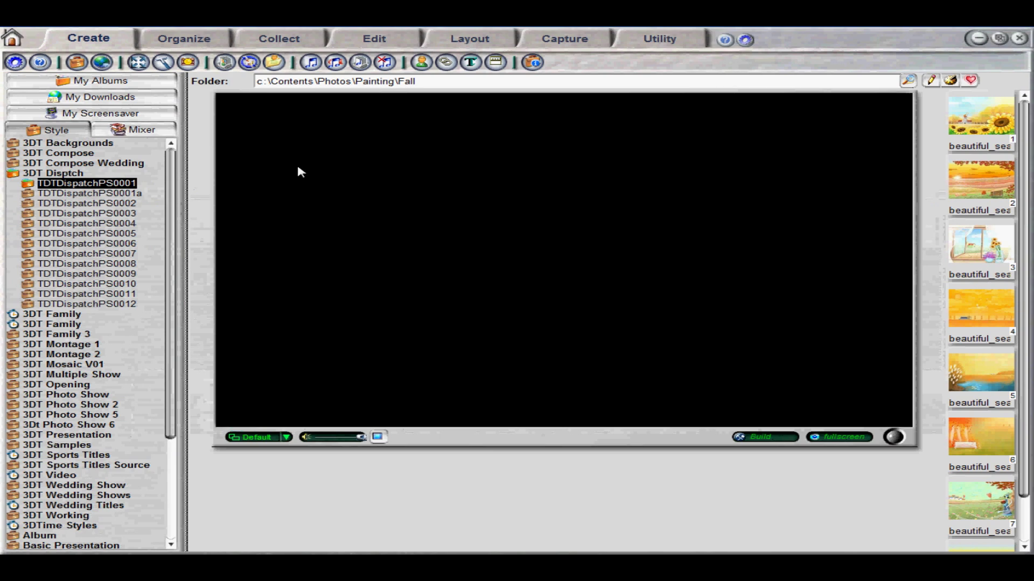
- Reopen the Music dialog and save a copy of the playlist as Playlist2
click(310, 62)
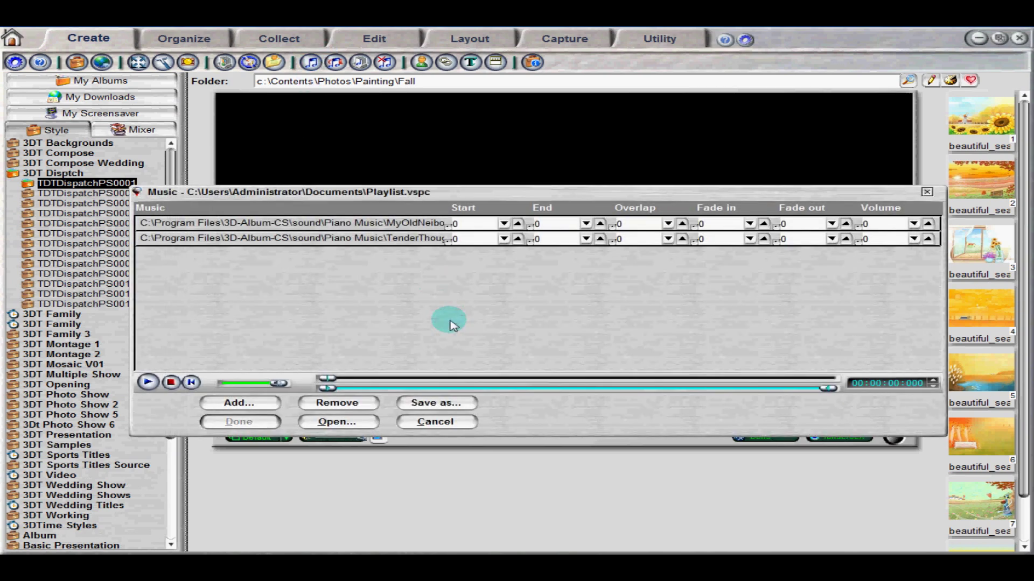
click(438, 409)
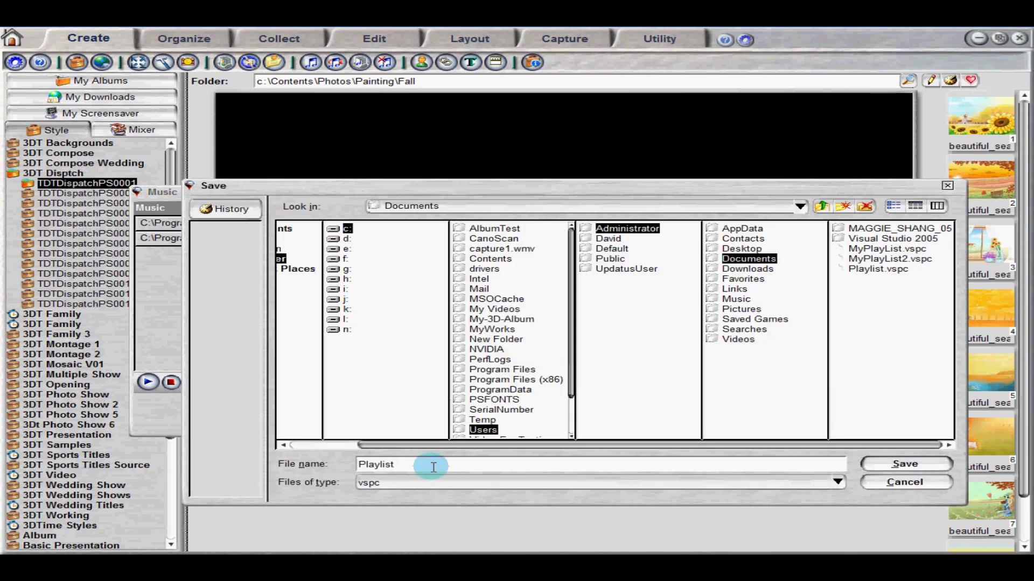
text(2)
key(Return)
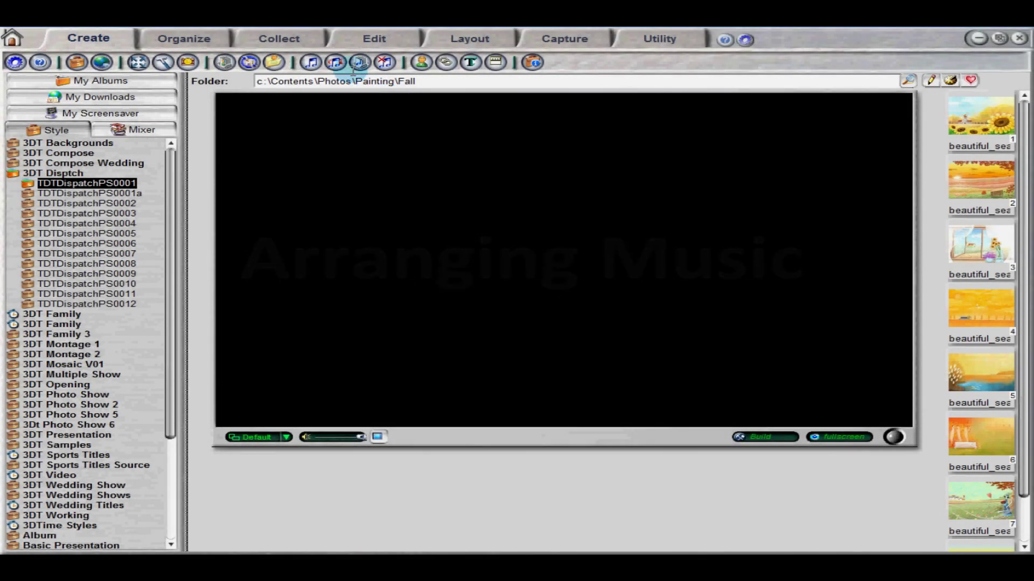
- Load MyPlayList, set track 1 End to 11.906 and track 2 to 0.88–7.58929
click(336, 63)
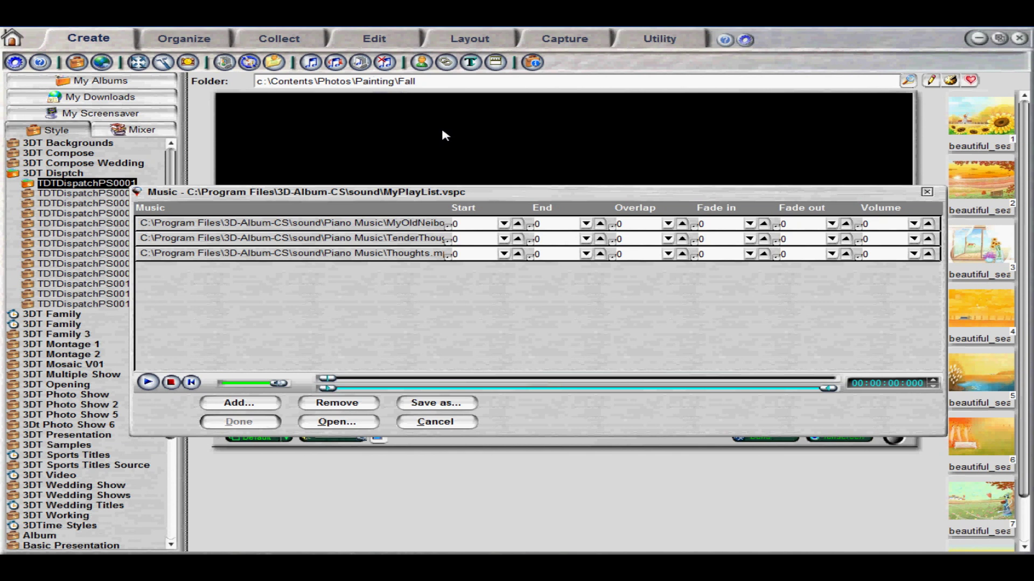
click(537, 223)
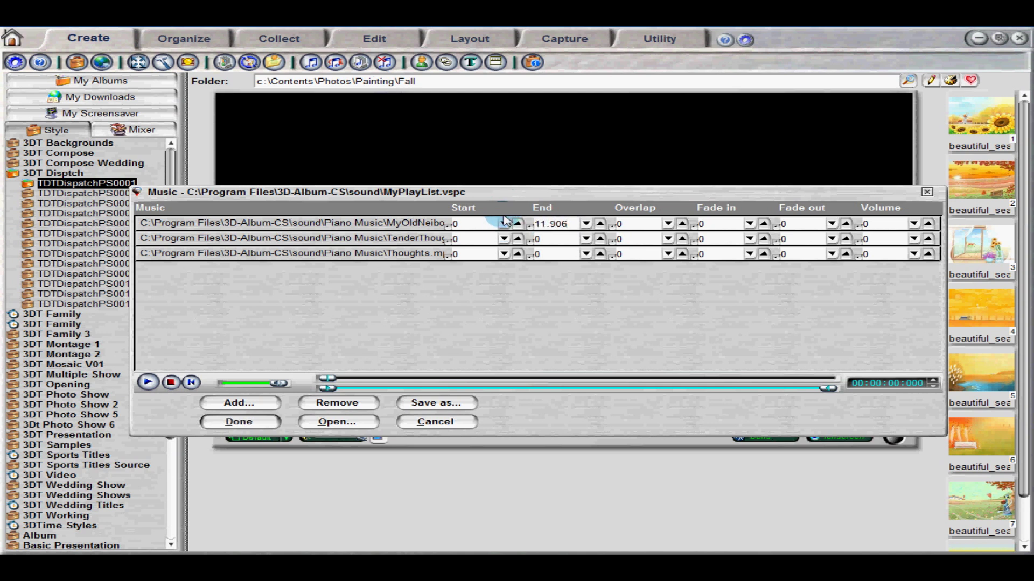
click(518, 239)
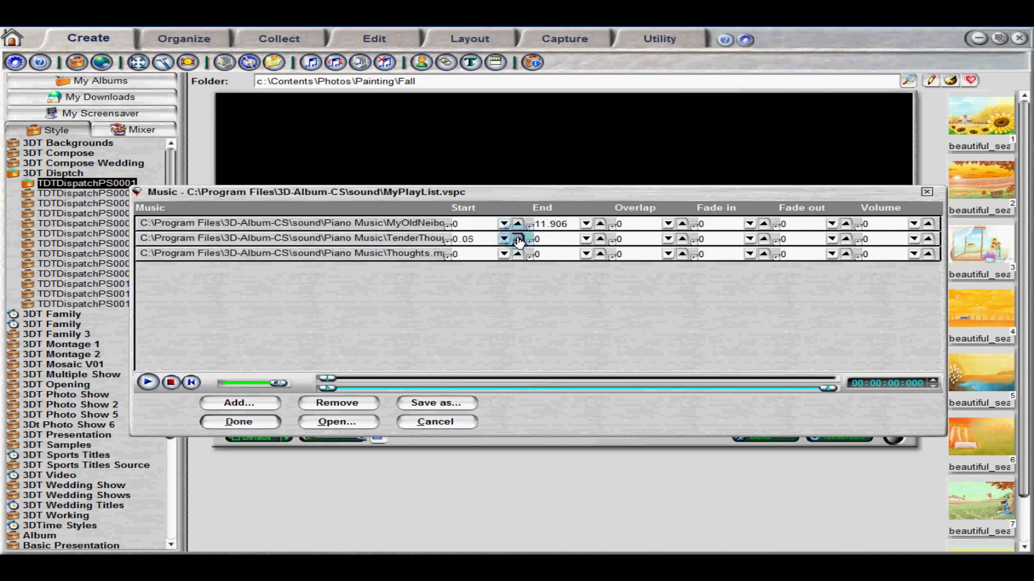
click(504, 240)
click(503, 240)
mouse_move(529, 242)
mouse_down()
mouse_move(533, 254)
mouse_move(571, 255)
mouse_move(544, 255)
mouse_up()
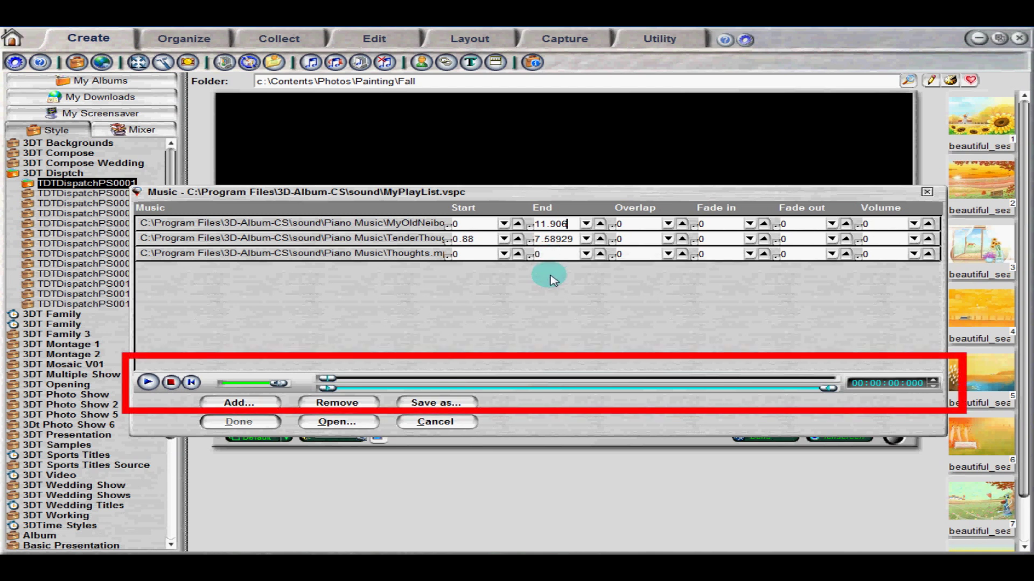
- Trim Thoughts.mp3 to start at 53.89343 and end at 71.85803
click(417, 257)
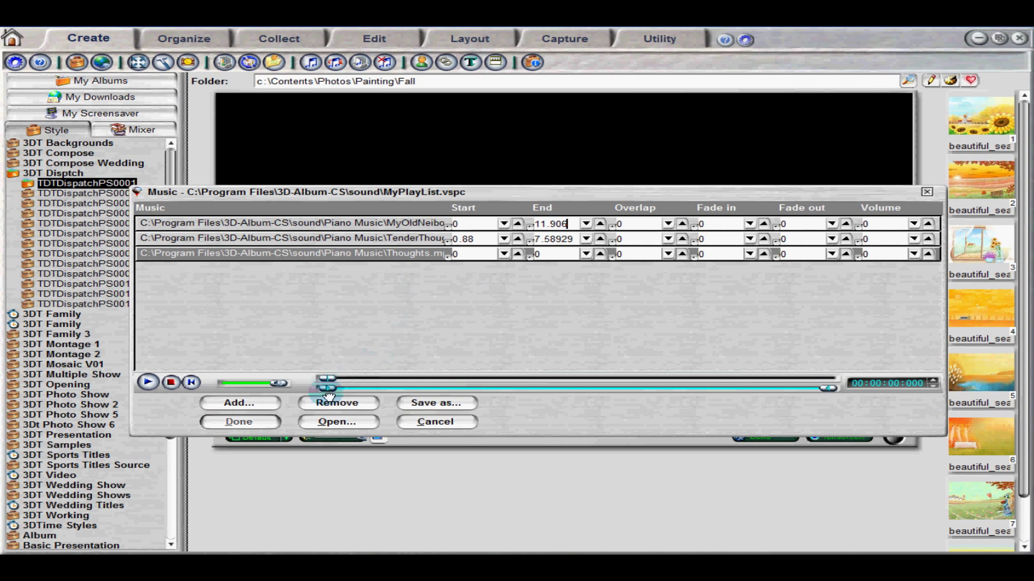
mouse_move(328, 389)
mouse_down()
mouse_move(447, 392)
mouse_move(437, 392)
mouse_up()
drag(832, 389, 463, 389)
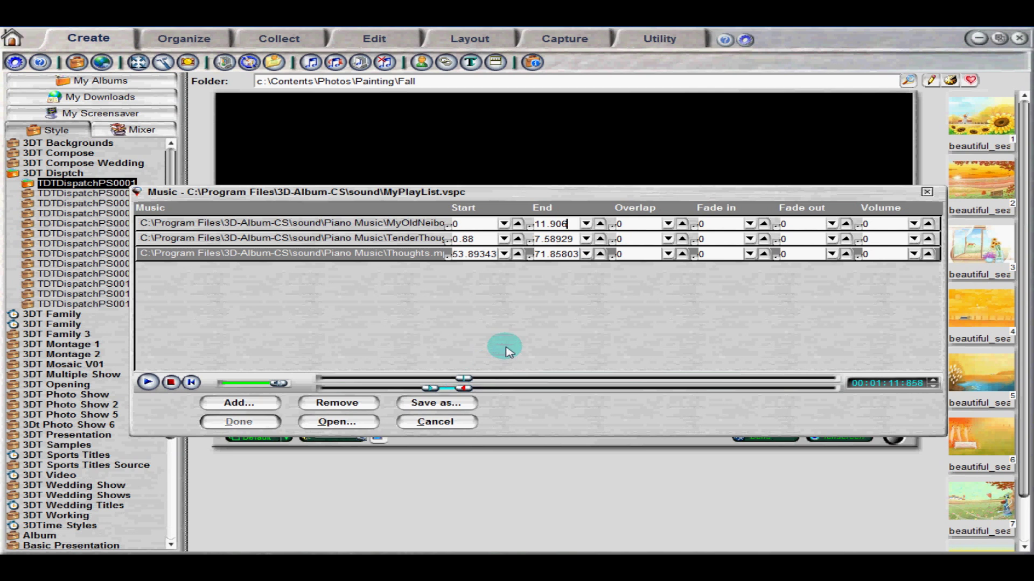
click(700, 225)
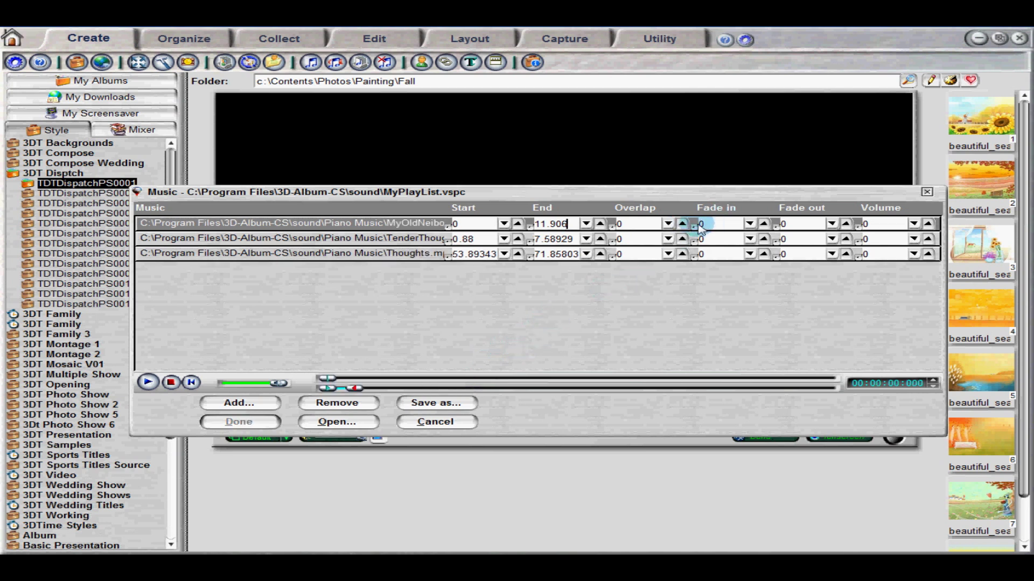
- Enter fade values 1, .017 and 1.35 for the first, second and Thoughts tracks
text(1)
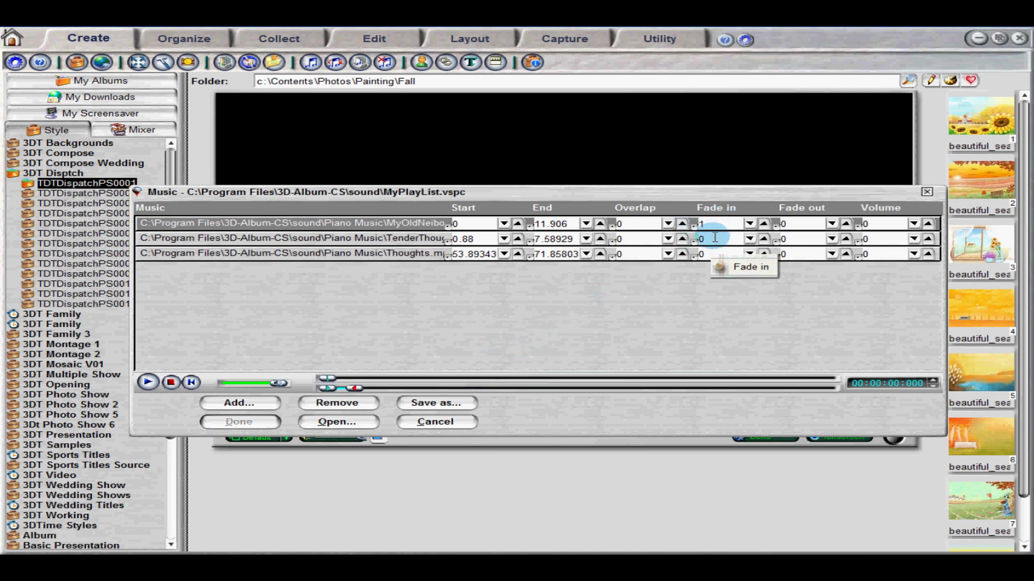
click(682, 239)
text(.01)
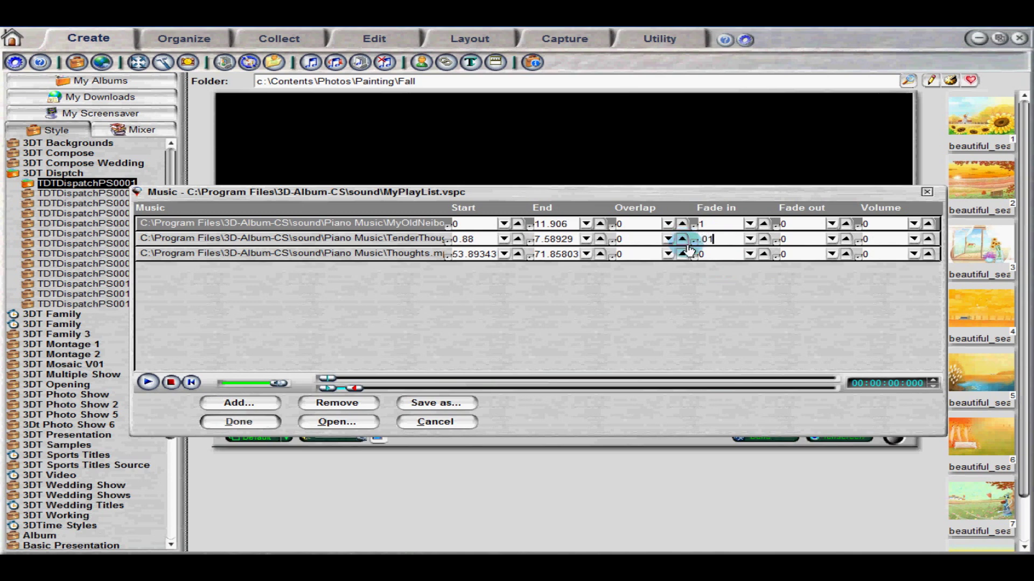
text(7)
click(751, 255)
text(1)
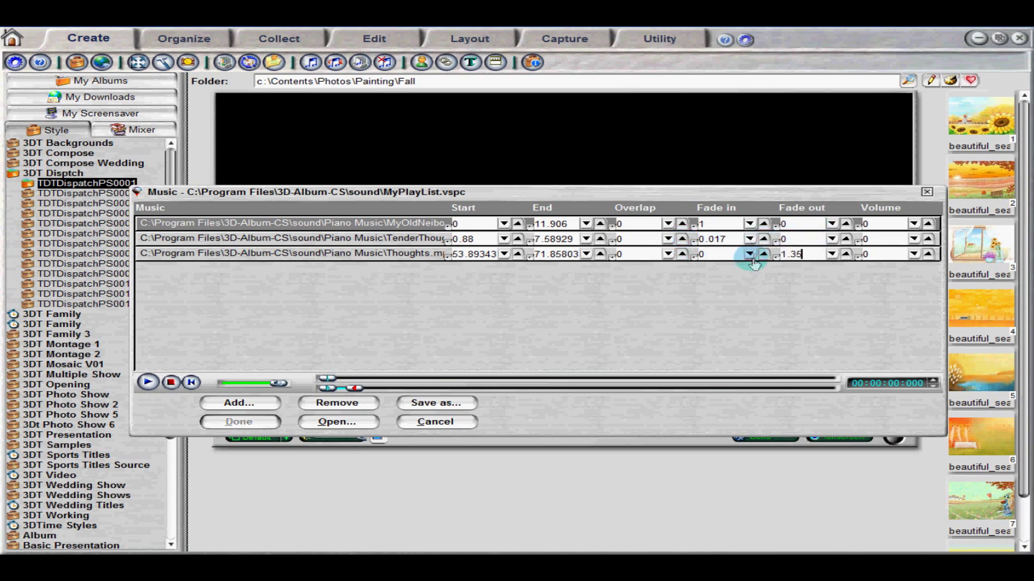
text(.35)
- Set the first two tracks' overlaps to 1.2 and .515
click(623, 225)
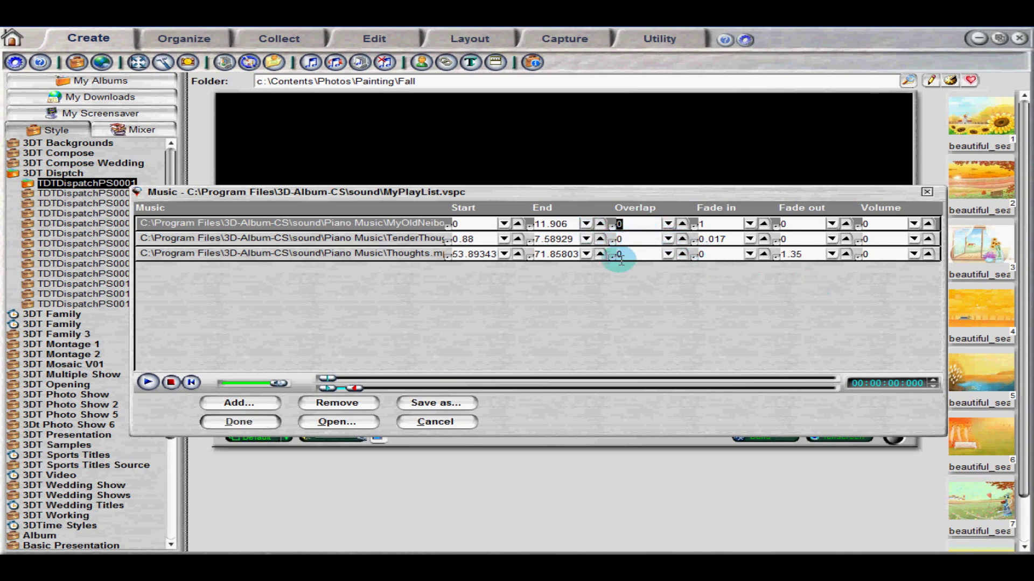
text(1)
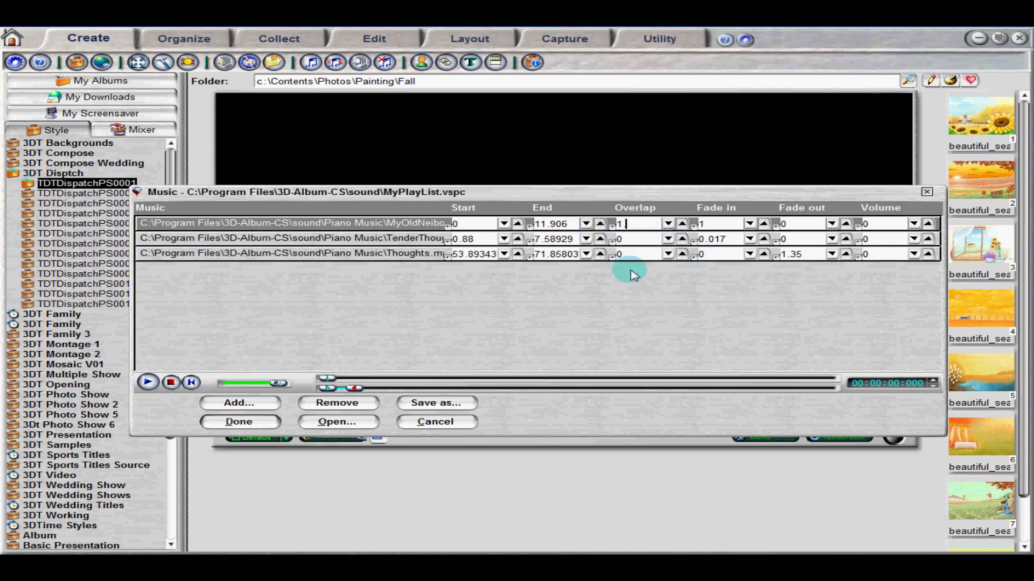
text(.2)
click(619, 240)
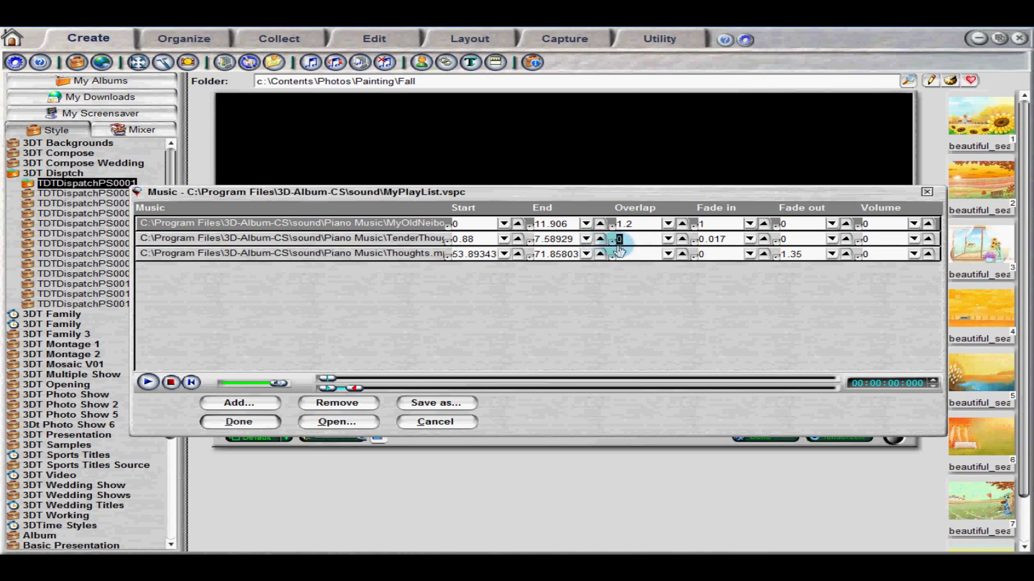
text(.5)
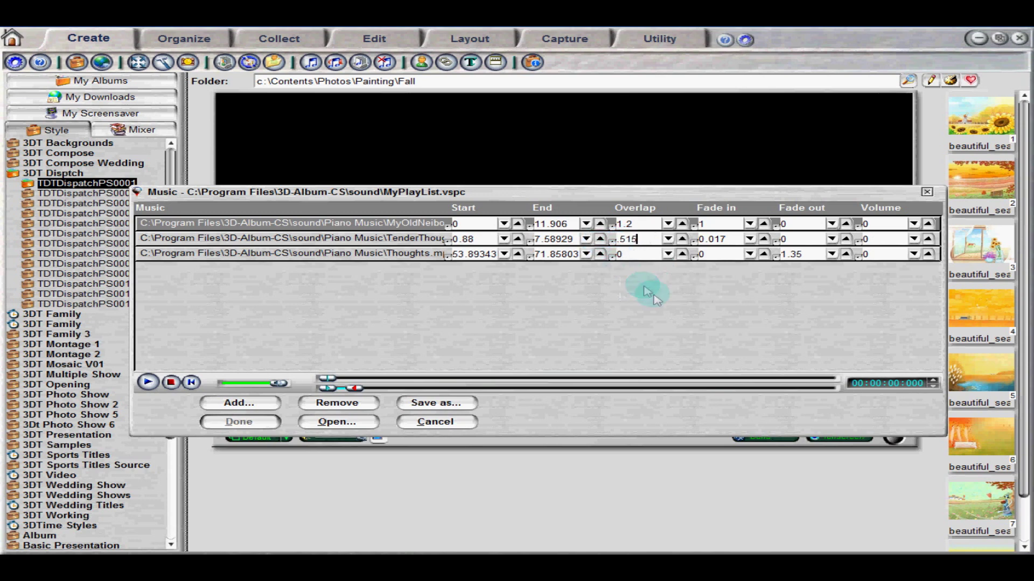
text(15)
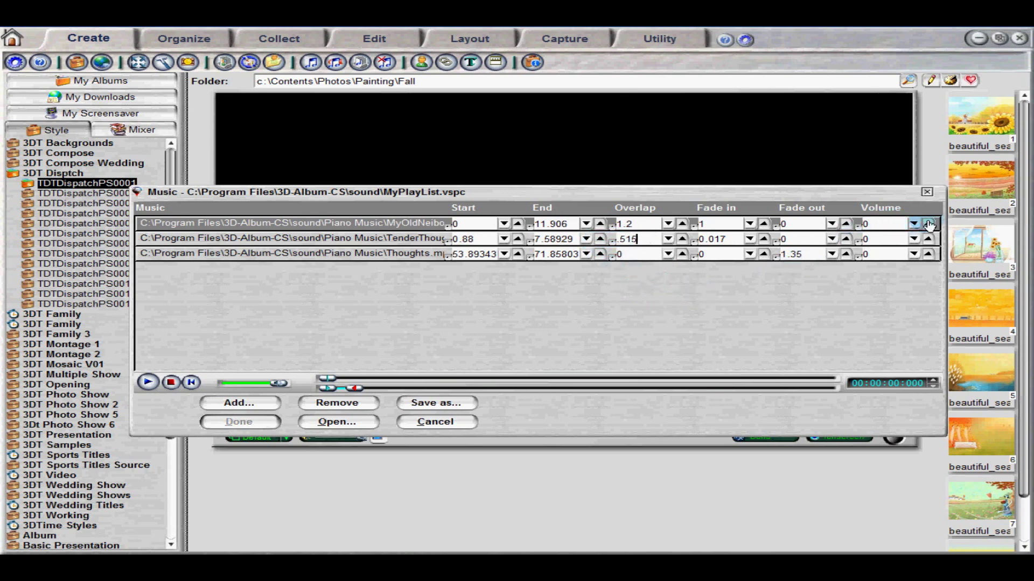
- Adjust the first two track volumes to 0.03 and -0.02 and close the playlist
click(904, 226)
click(914, 240)
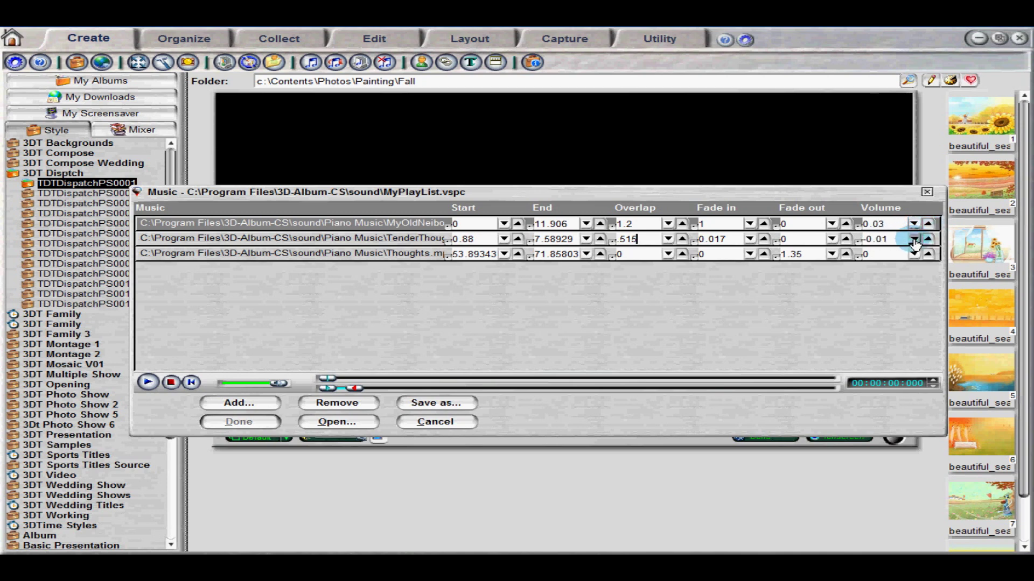
click(914, 240)
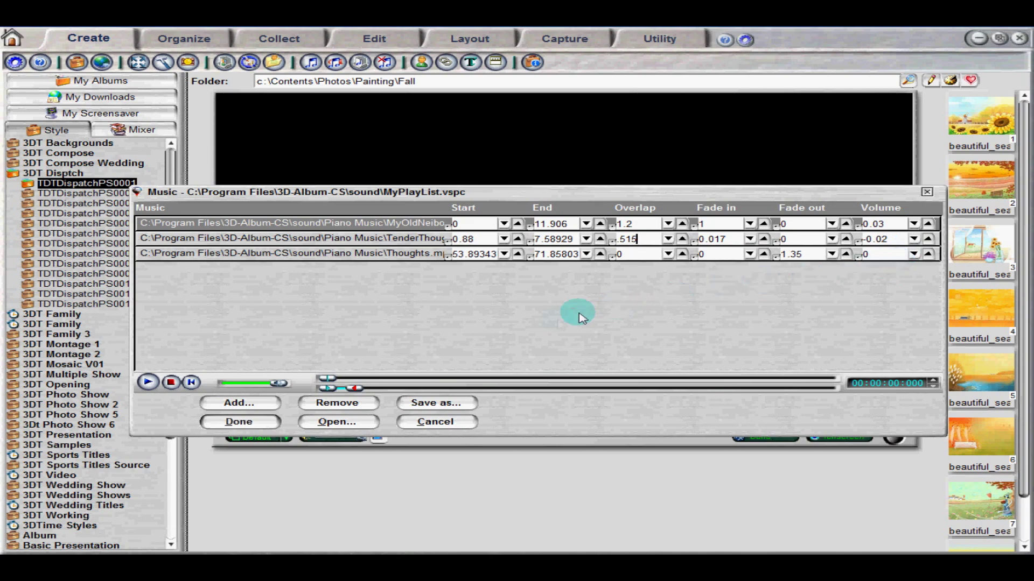
click(244, 423)
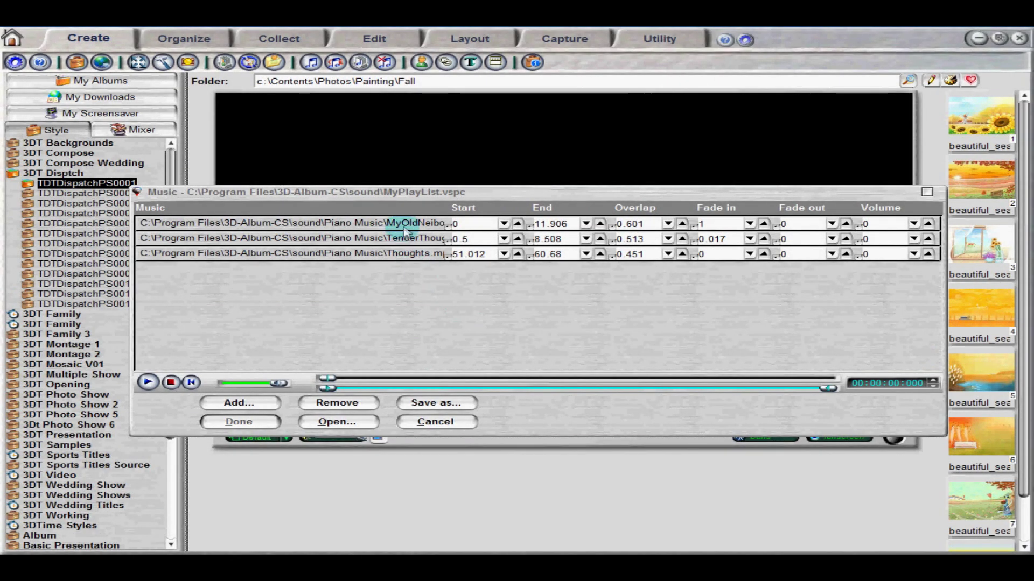
- Remove the first piano track and the Thoughts track, keeping only TenderThoughts, and close the dialog
click(404, 225)
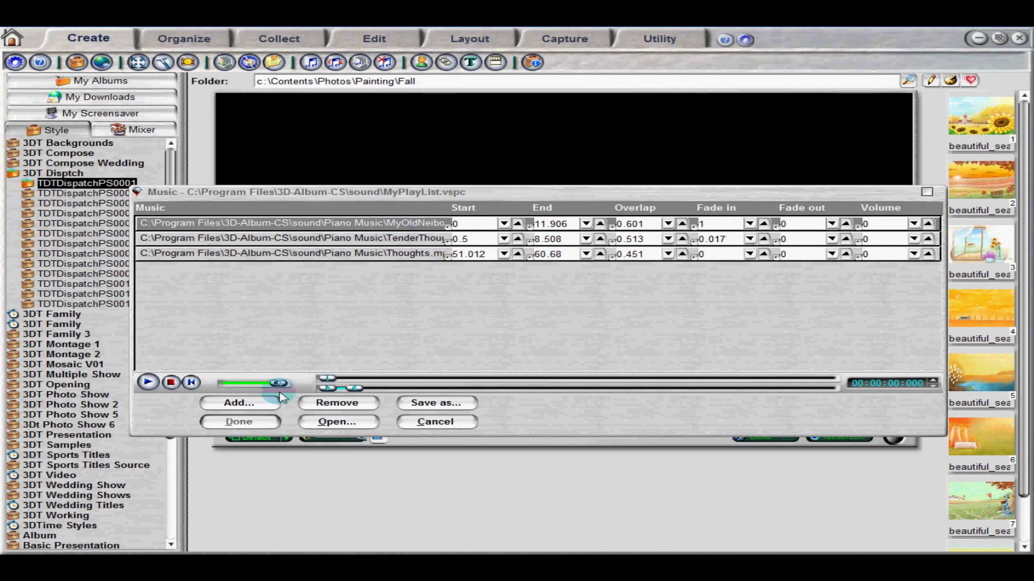
click(325, 405)
click(377, 238)
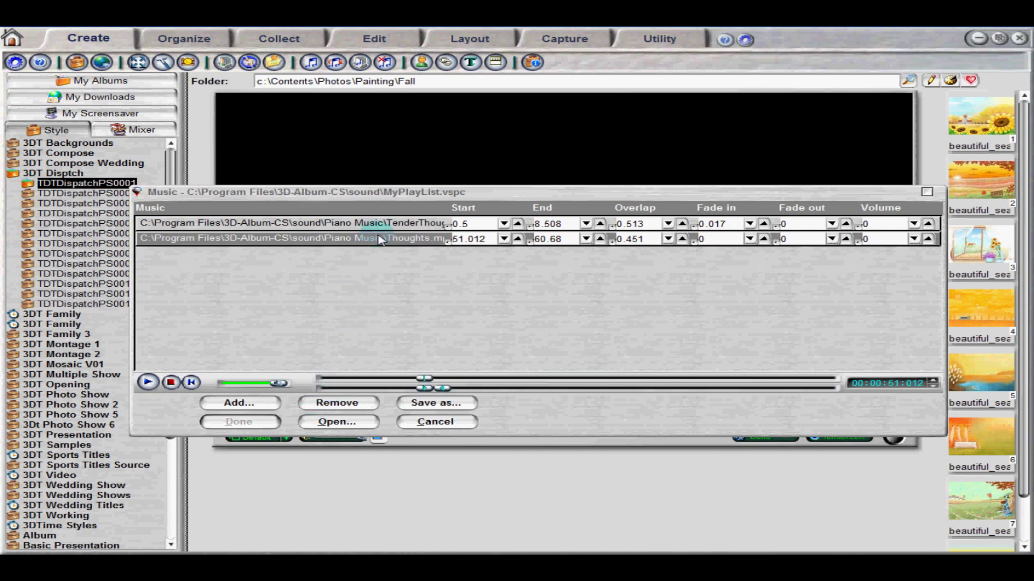
click(357, 405)
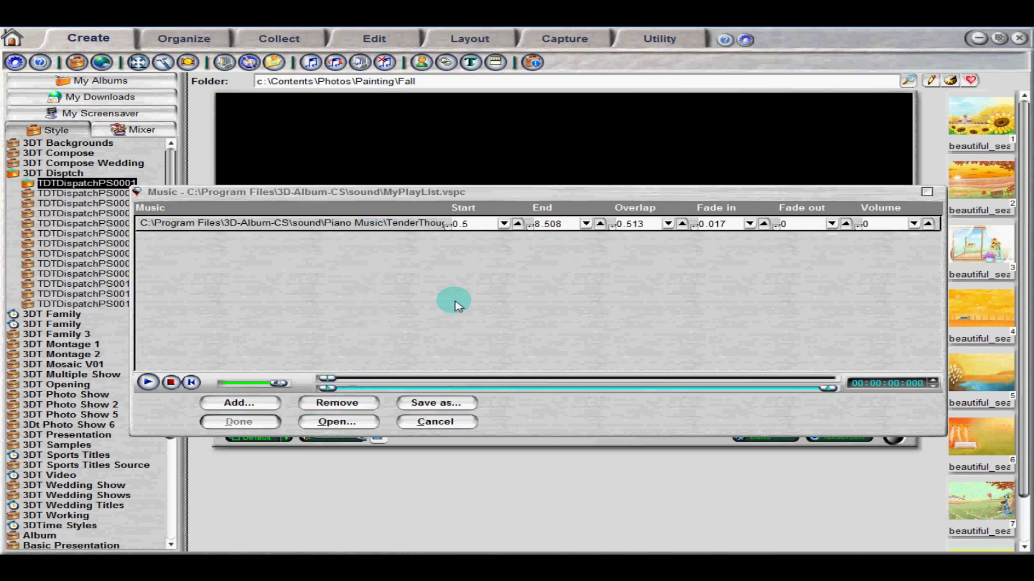
key(Escape)
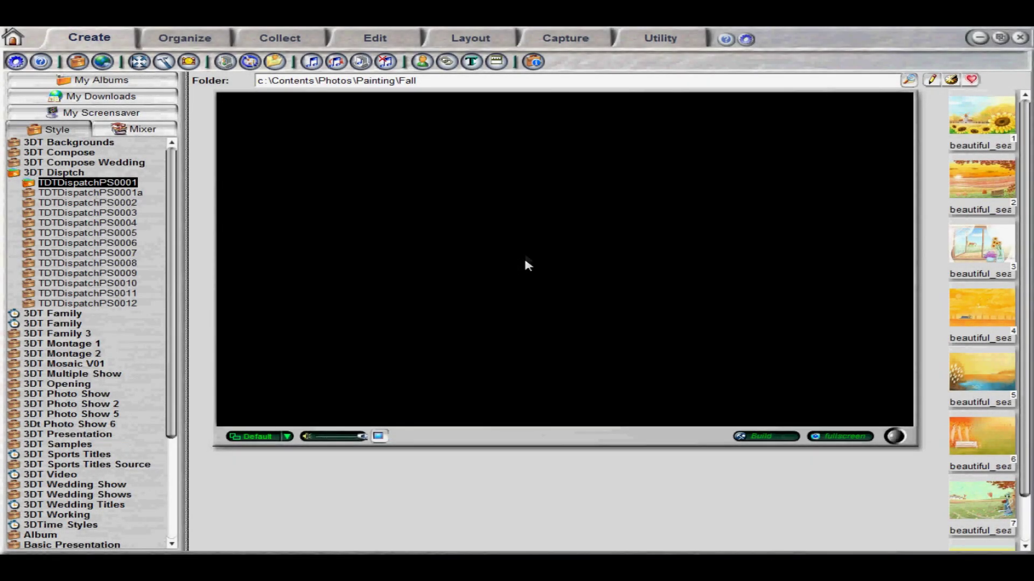
- Open the Timeline window from the toolbar
click(496, 61)
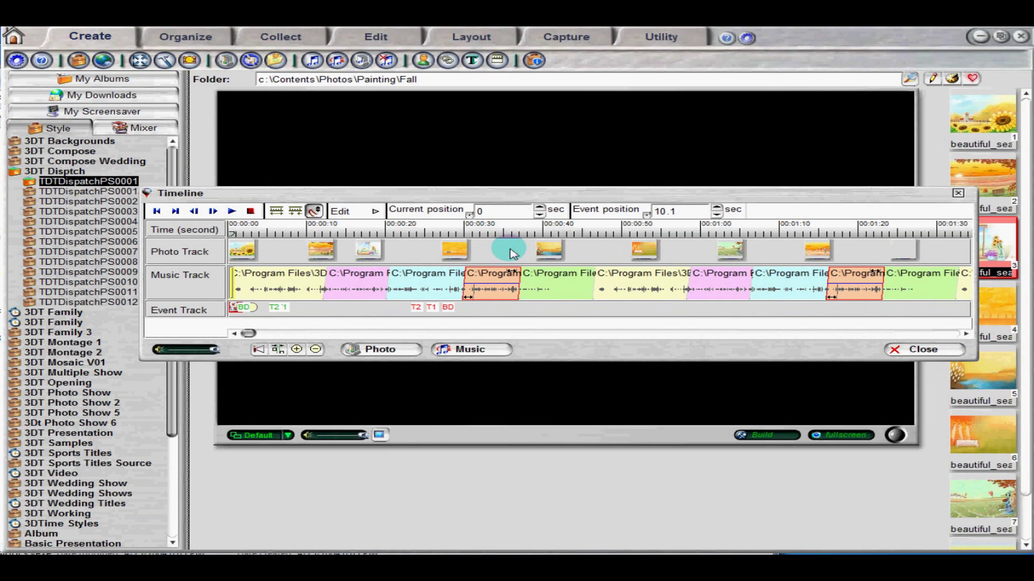
- Move the 10-second photo to the start of the Photo Track and shift the BD event earlier
click(323, 251)
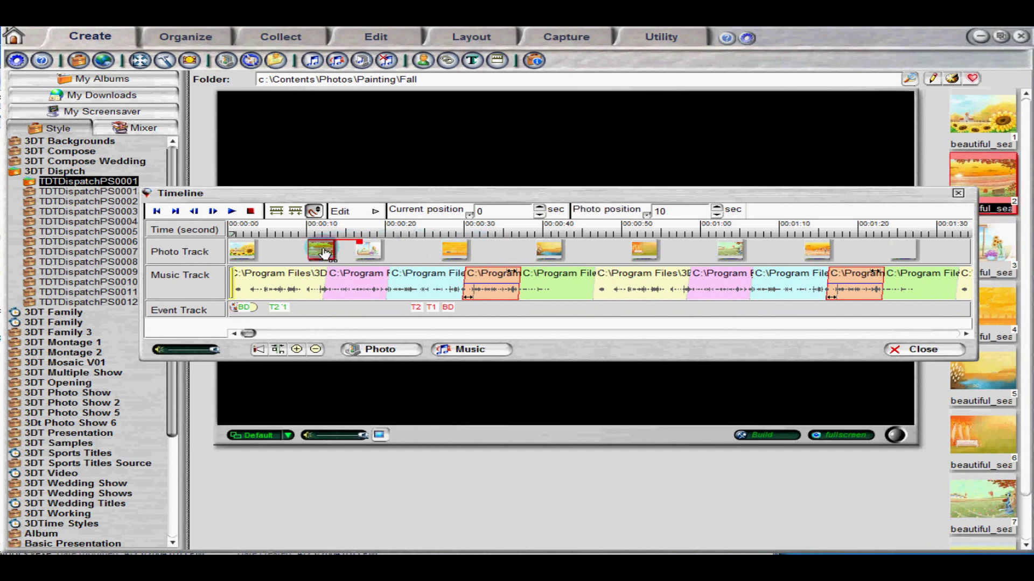
drag(323, 252, 293, 256)
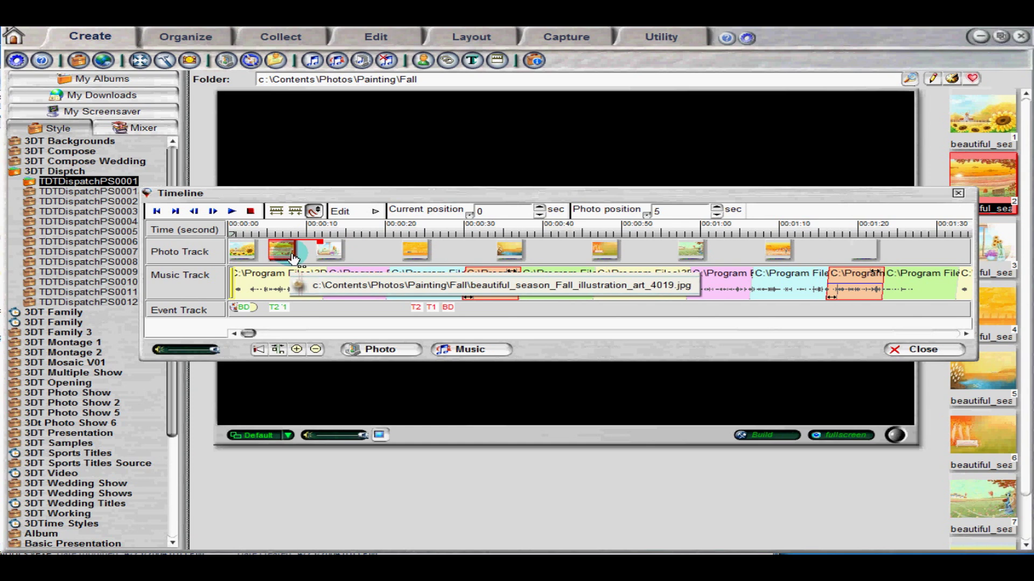
drag(292, 257, 237, 253)
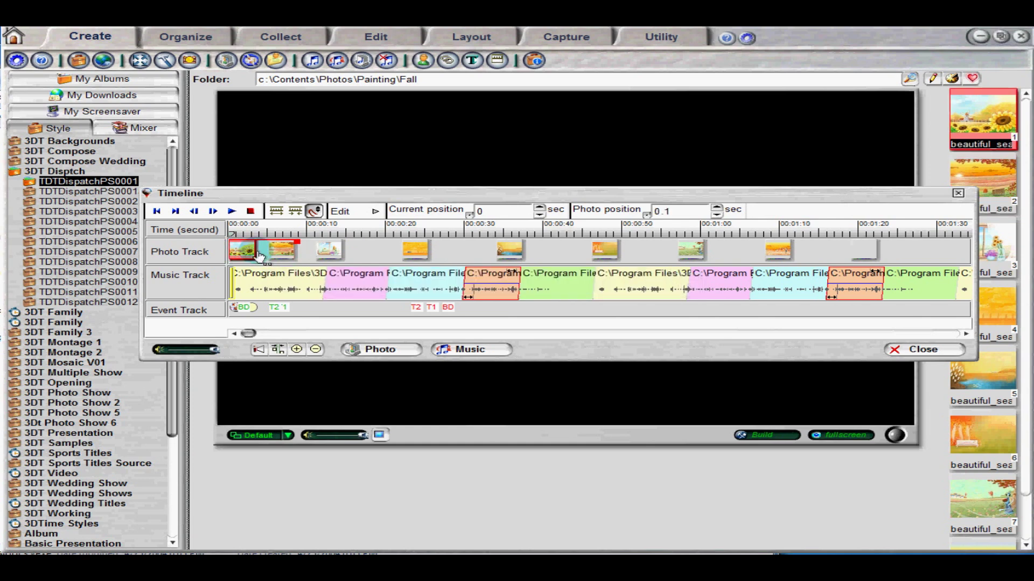
click(236, 310)
mouse_move(235, 313)
mouse_down()
mouse_move(393, 316)
mouse_move(215, 312)
mouse_up()
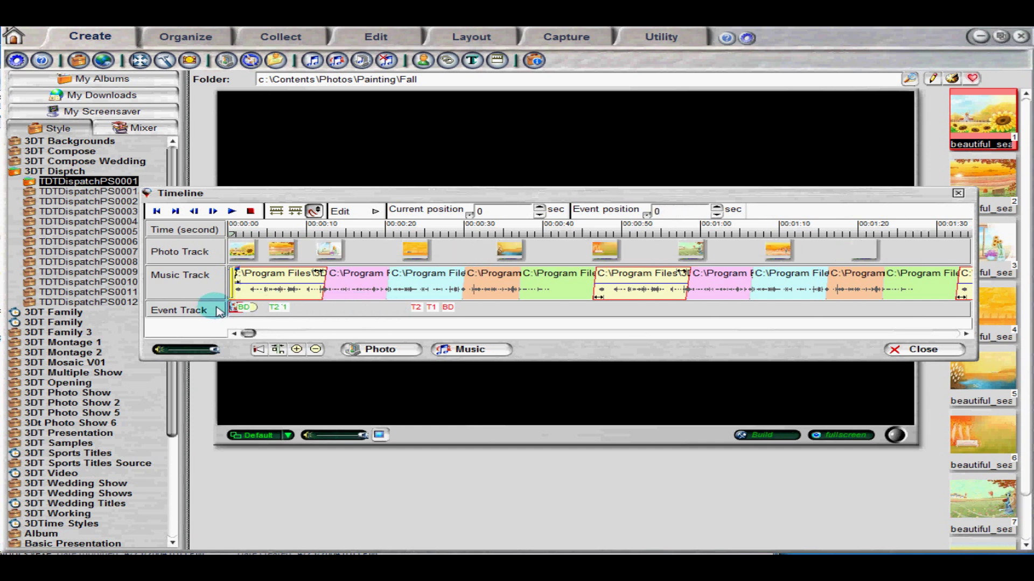
- Extend the first photo clip's duration and close the Timeline to preview the show
click(247, 257)
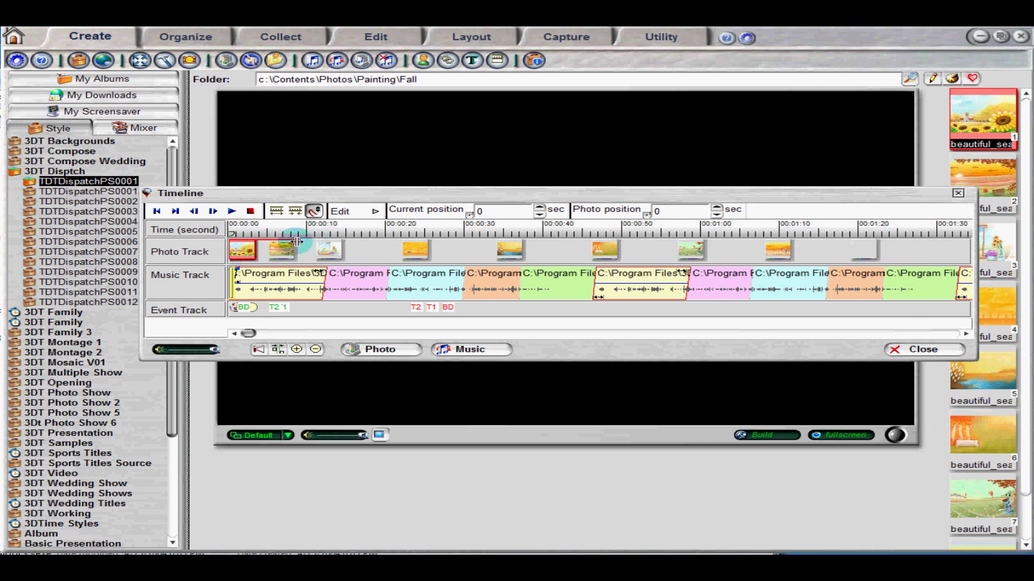
drag(270, 244, 364, 244)
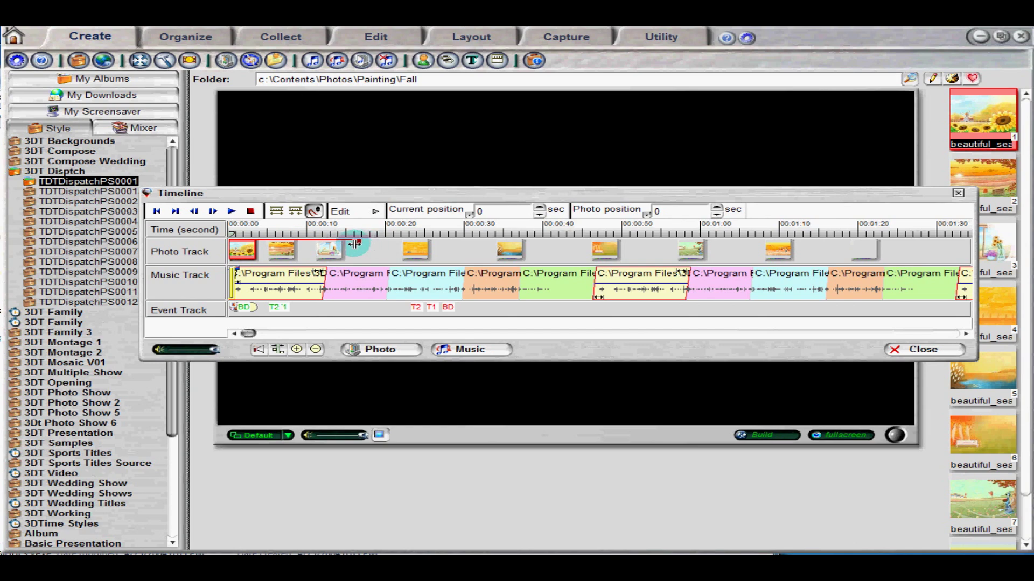
click(922, 350)
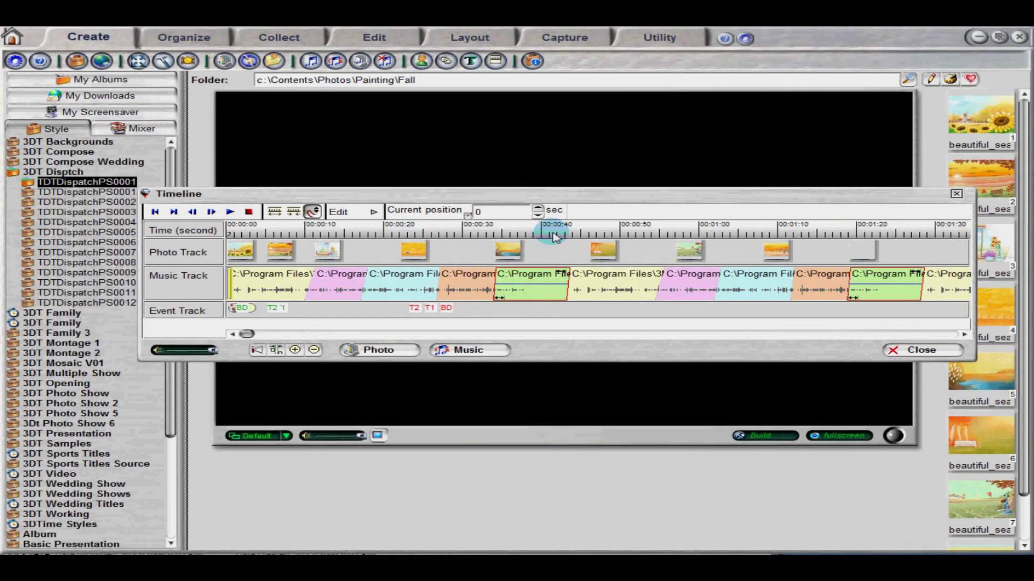
- Reposition the pink music clip to around 10 seconds on the Music Track and trim its edge
drag(350, 281, 441, 282)
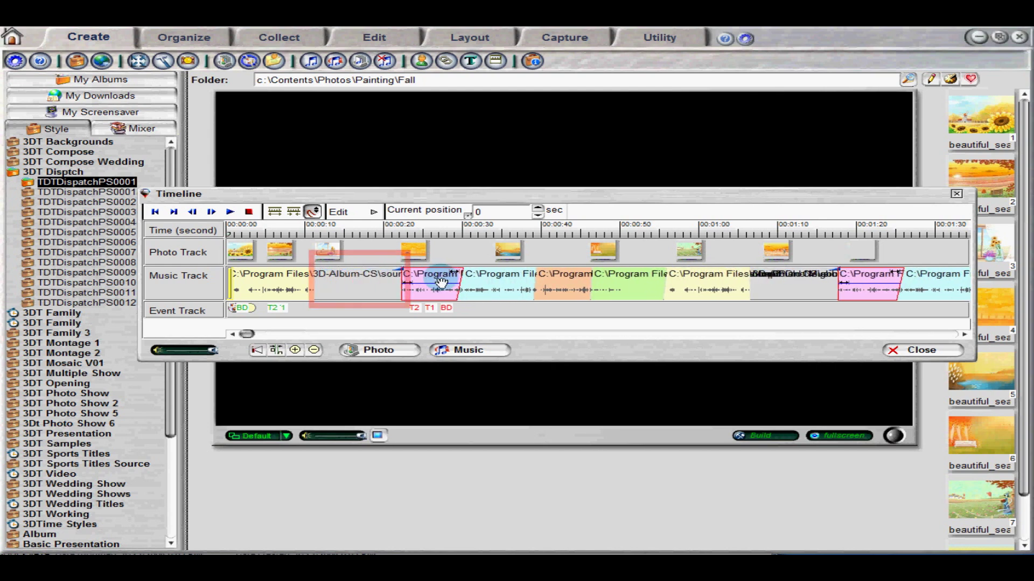
drag(440, 282, 408, 280)
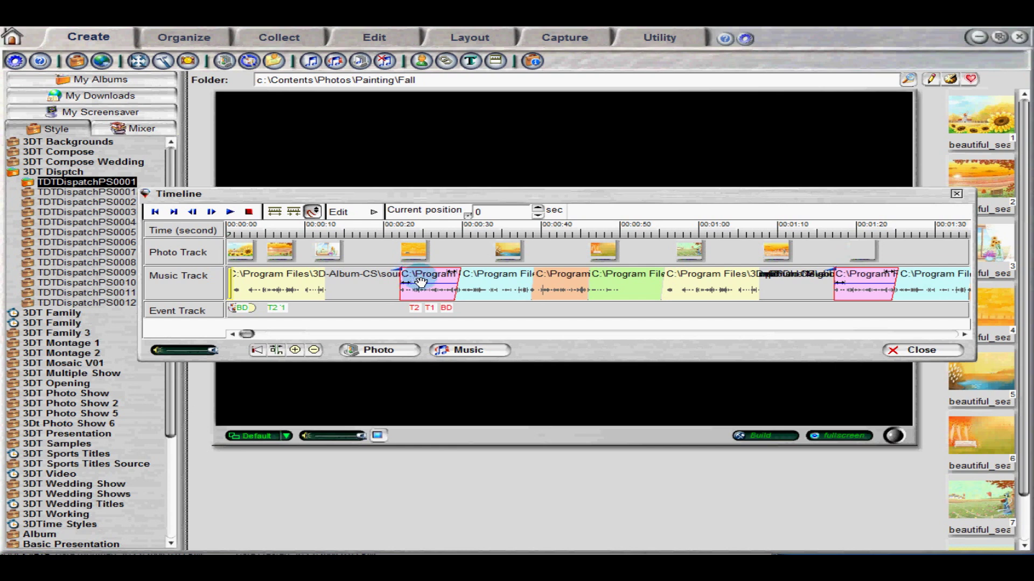
drag(420, 281, 334, 286)
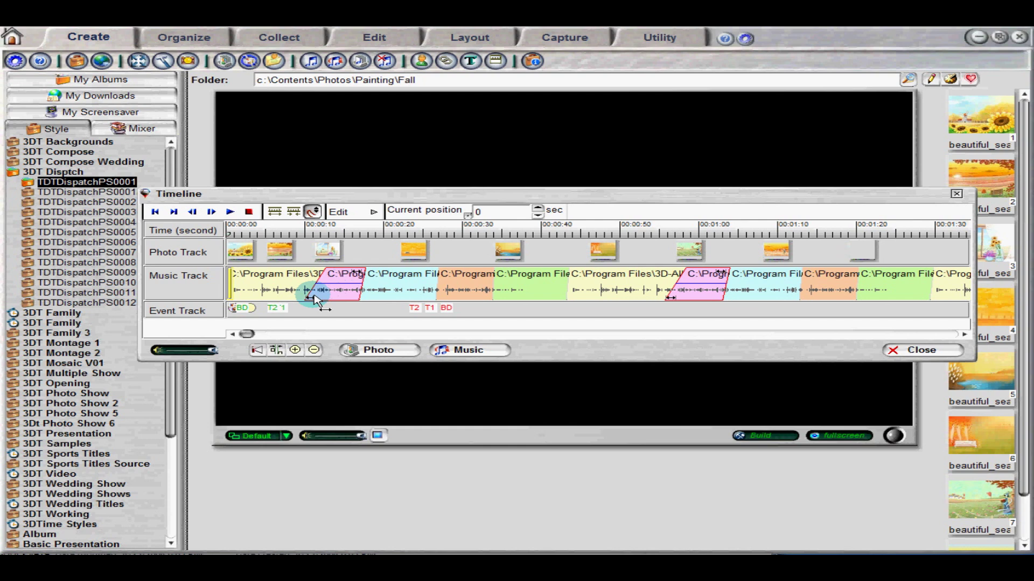
drag(312, 300, 471, 249)
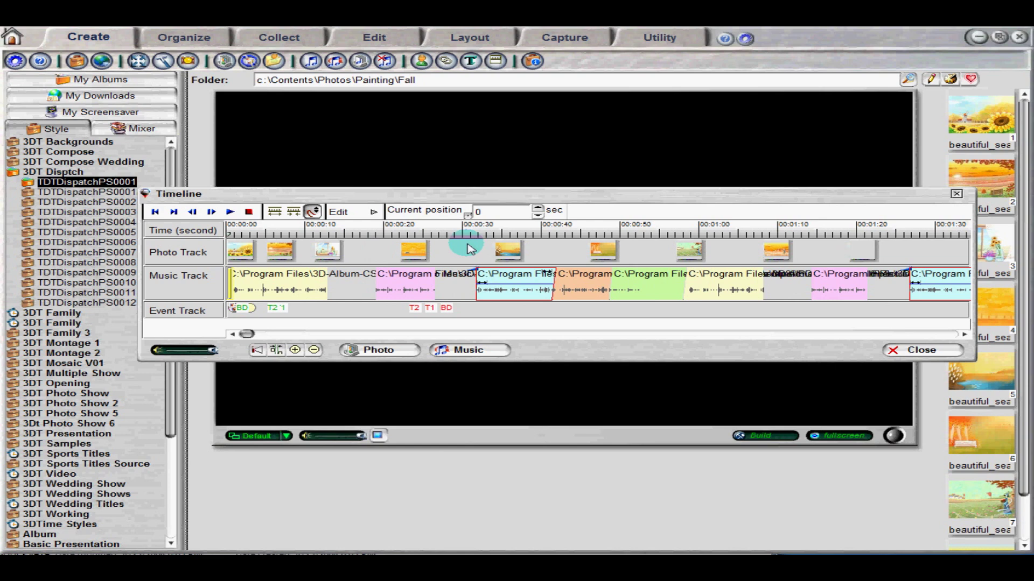
- Add a fade-in ramp to the pink music clip and play the Timeline to hear the crossfade
click(380, 276)
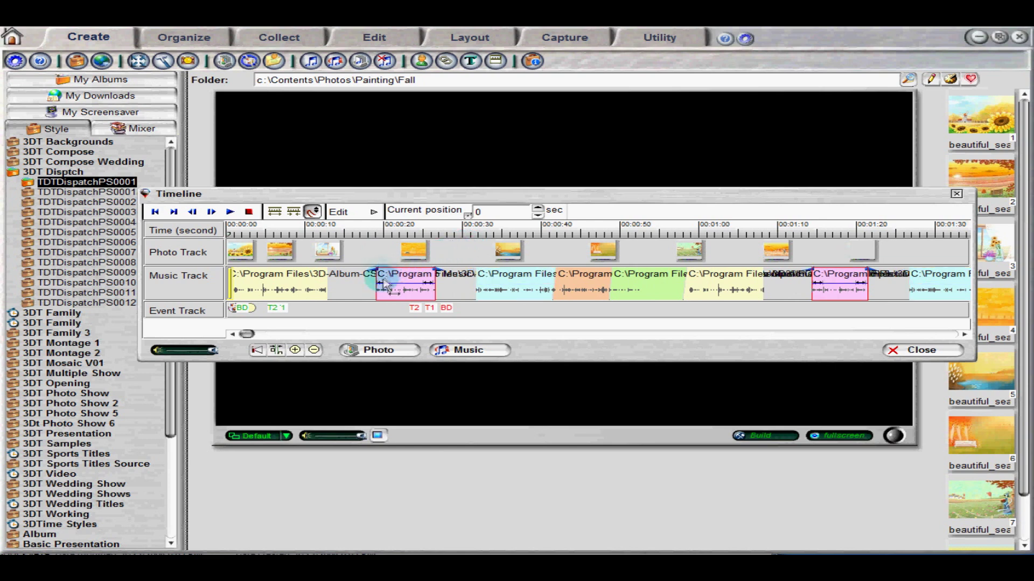
drag(380, 275, 423, 275)
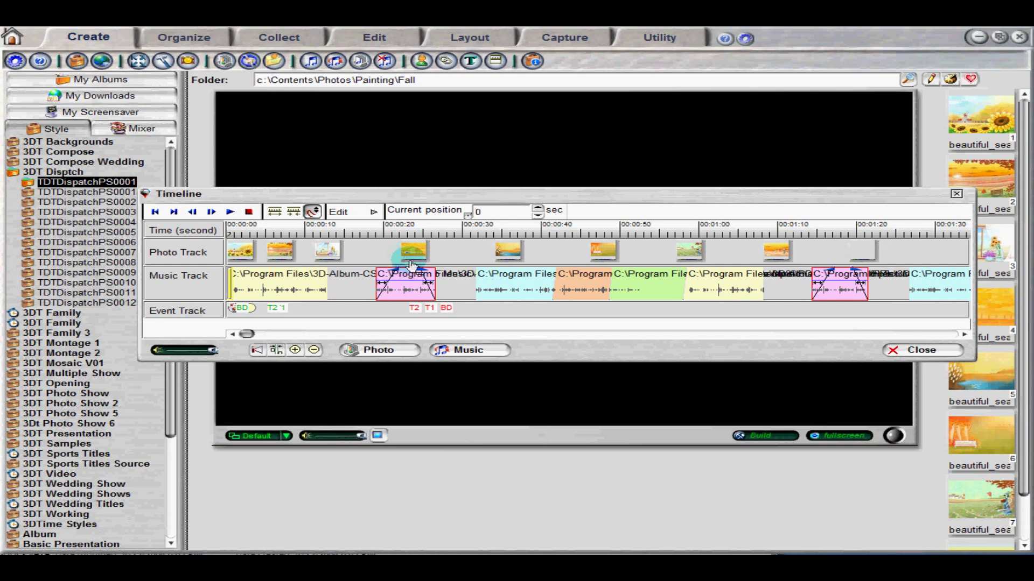
click(231, 213)
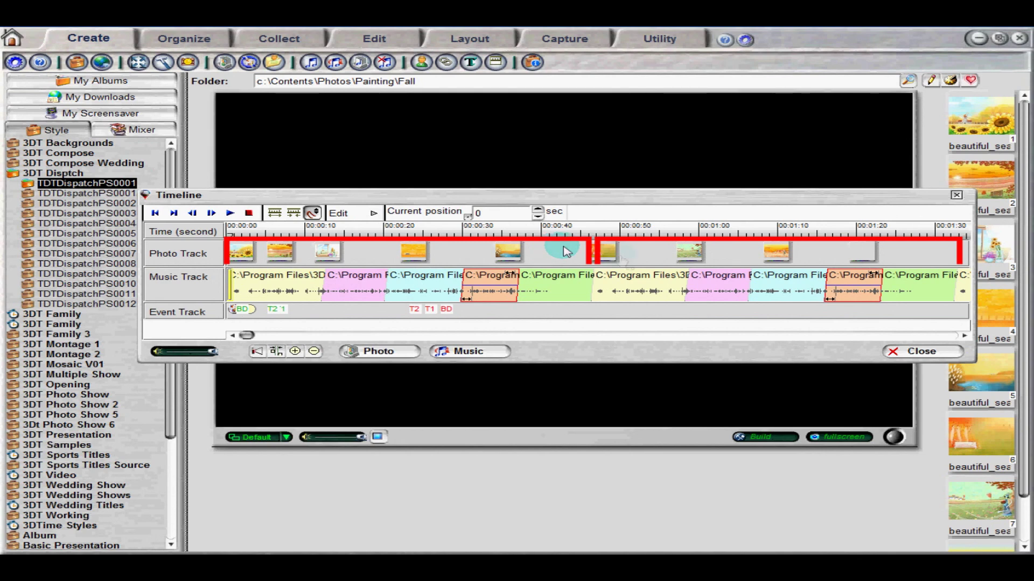
- Close the Timeline and change the General quit condition from Infinite to Music
click(915, 351)
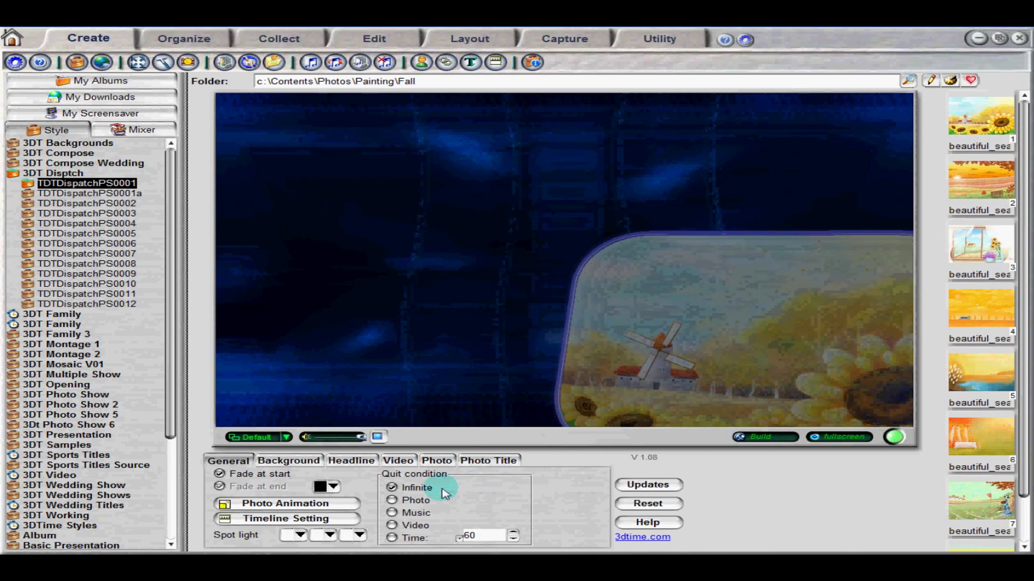
click(392, 513)
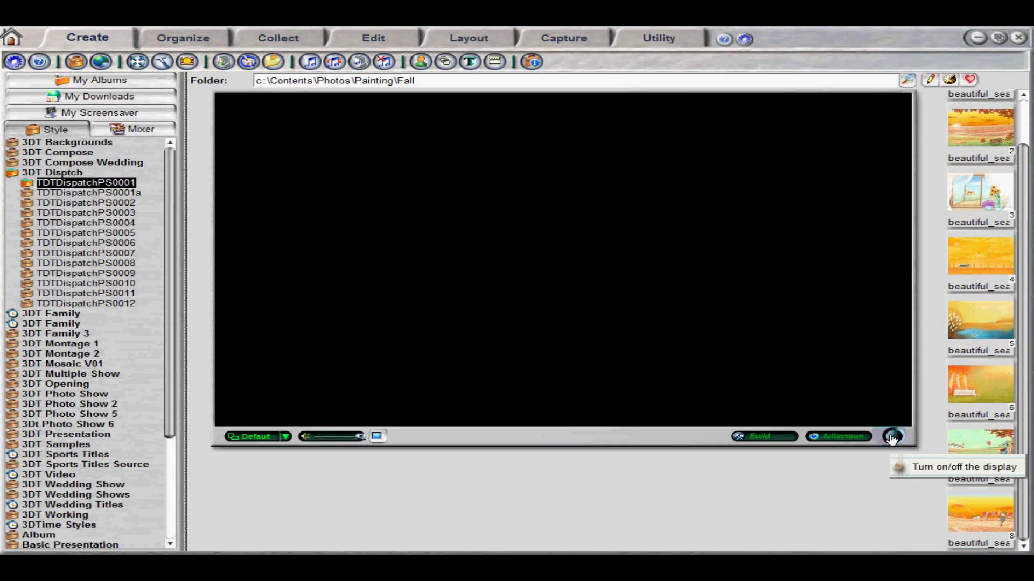
- Switch off the display with the round Turn on/off button below the preview
click(892, 438)
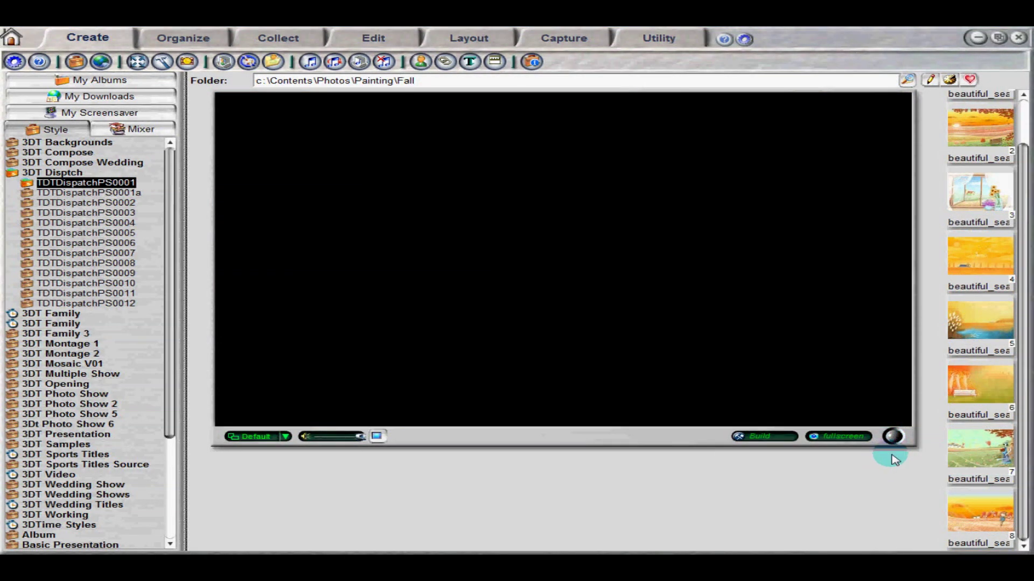